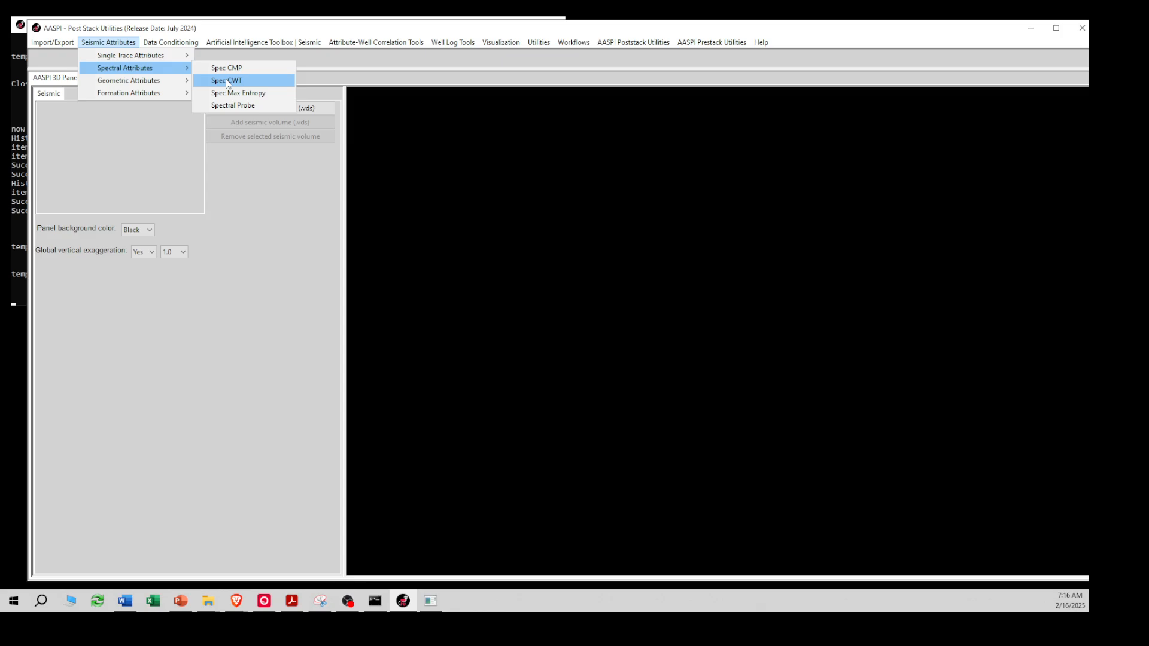
Open the Spec CWT spectral attribute tool and load d_mig_F3.H as the seismic input, with the suffix 0
left_click(227, 81)
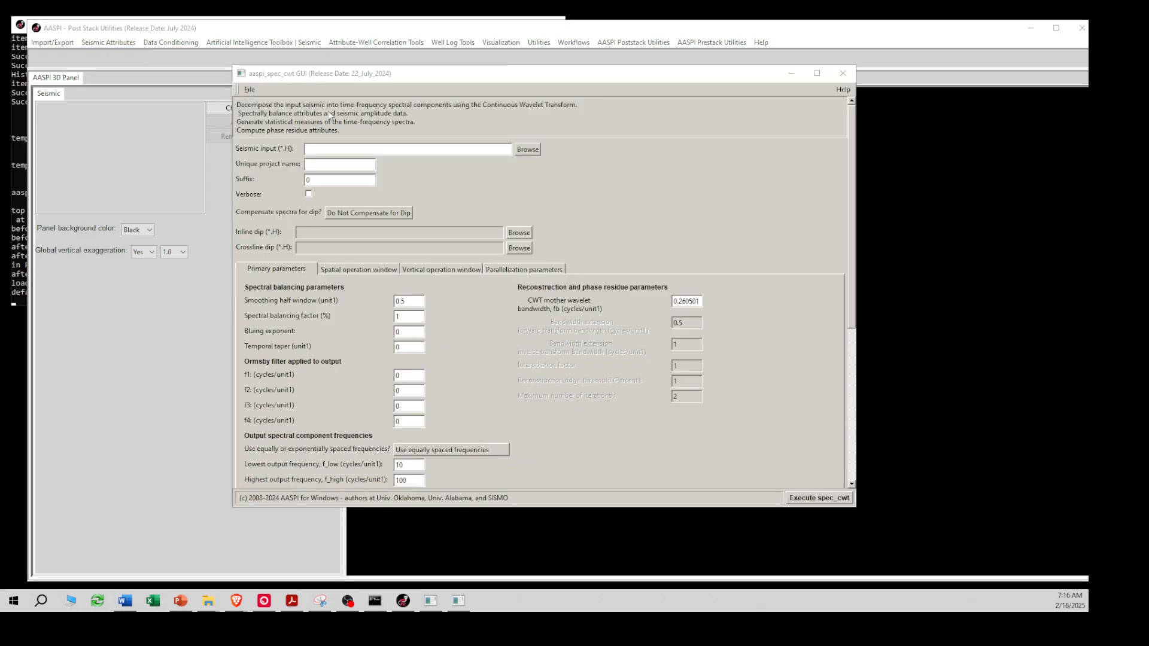
left_click_drag(335, 75, 310, 56)
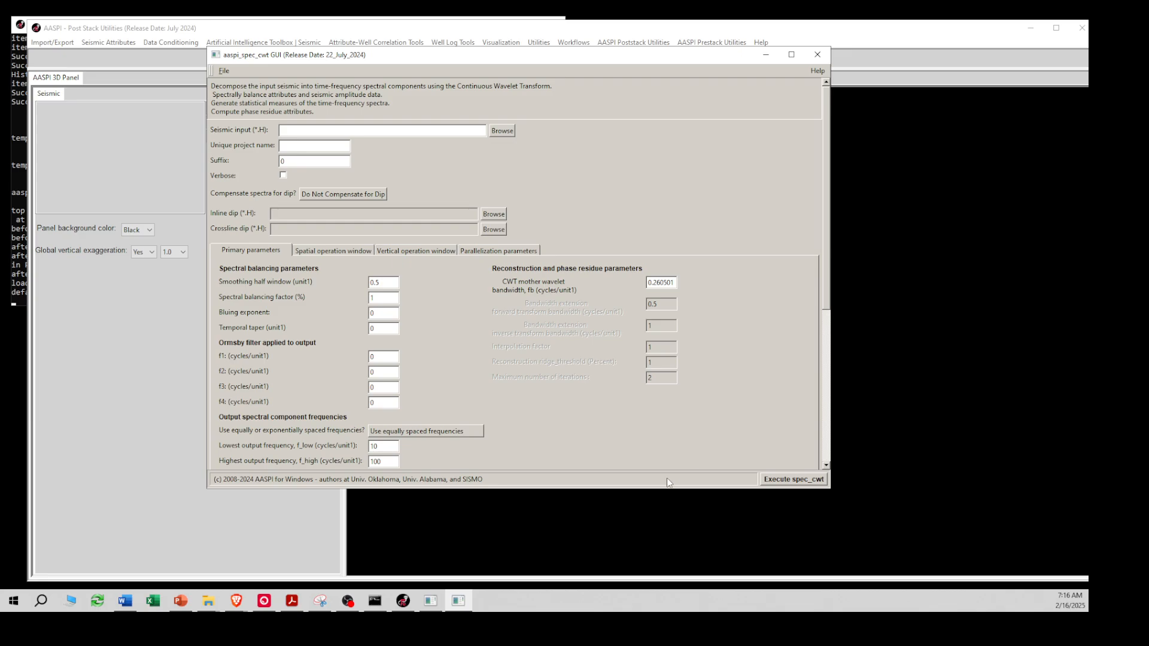
left_click(502, 133)
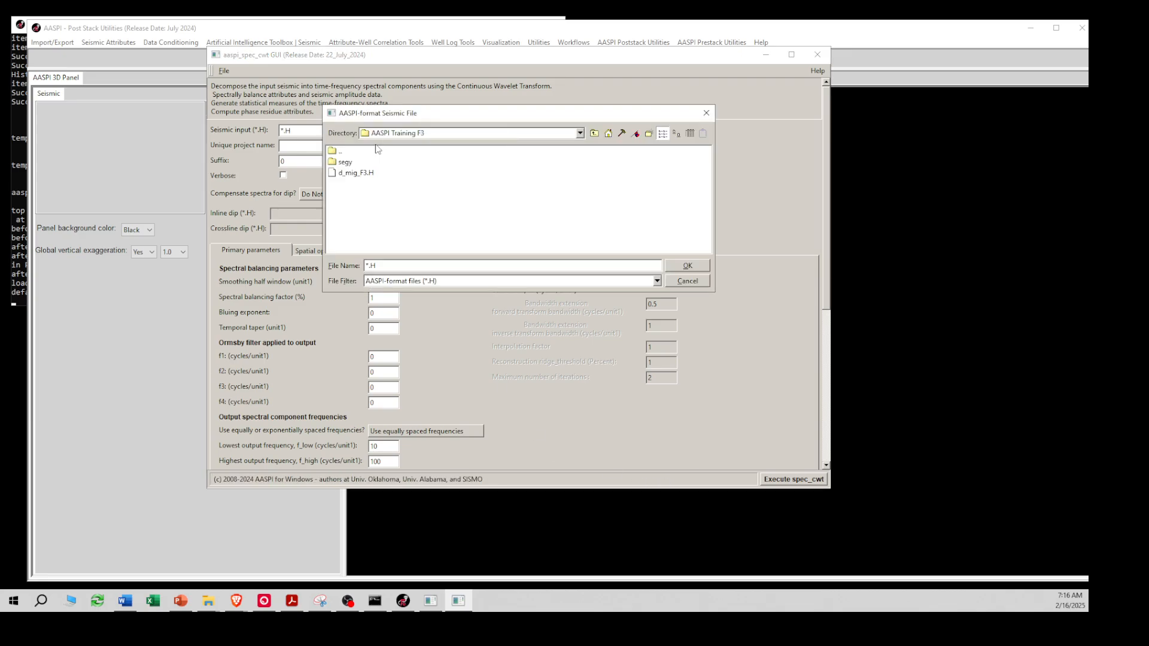
left_click(355, 173)
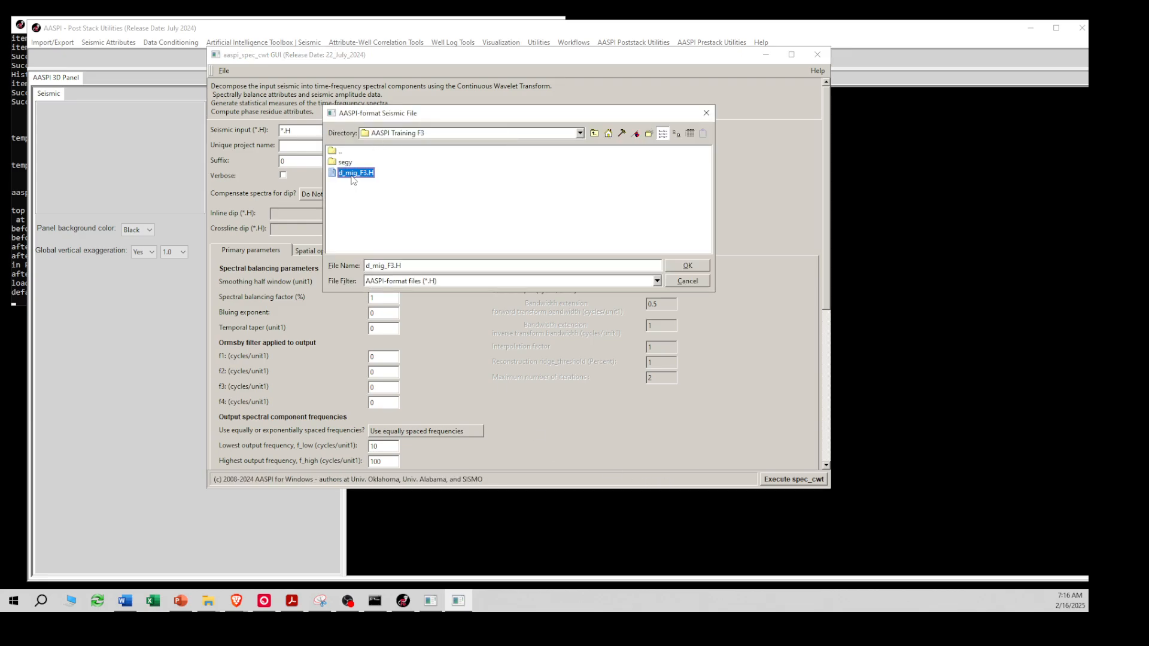
left_click(680, 266)
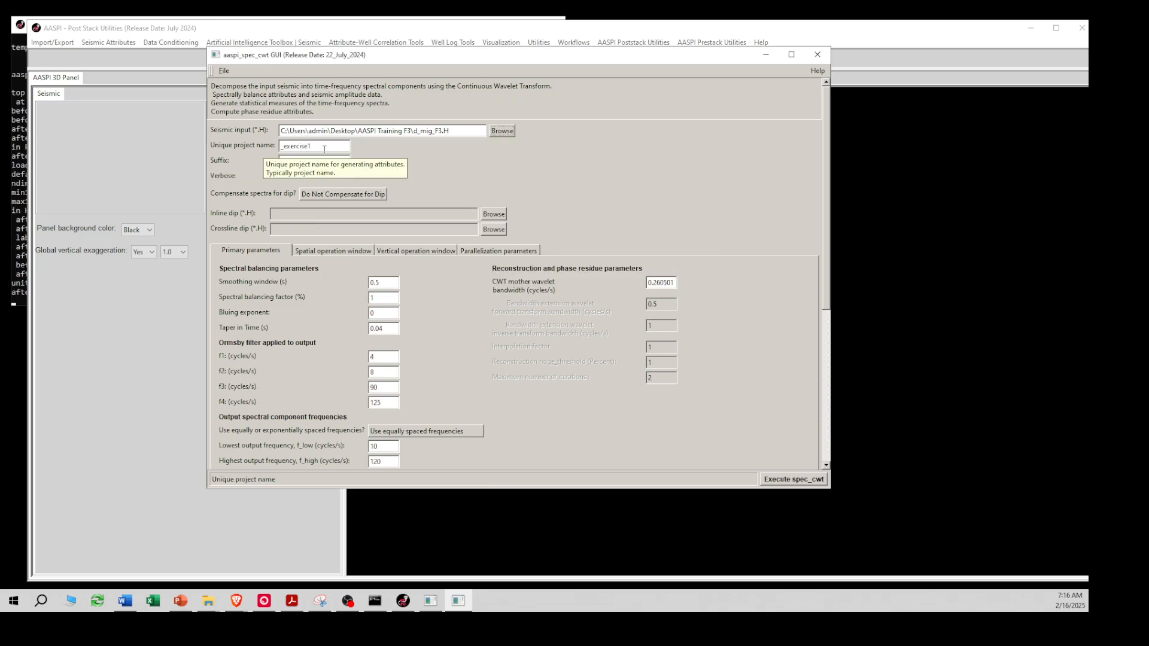
left_click(307, 161)
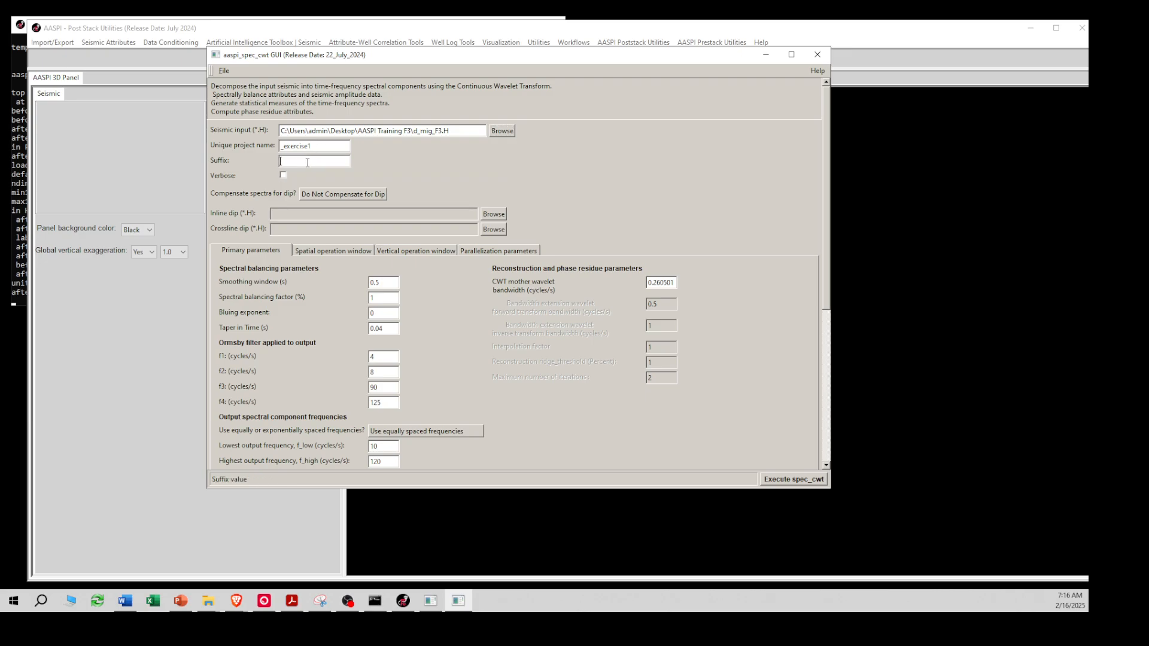
type("0")
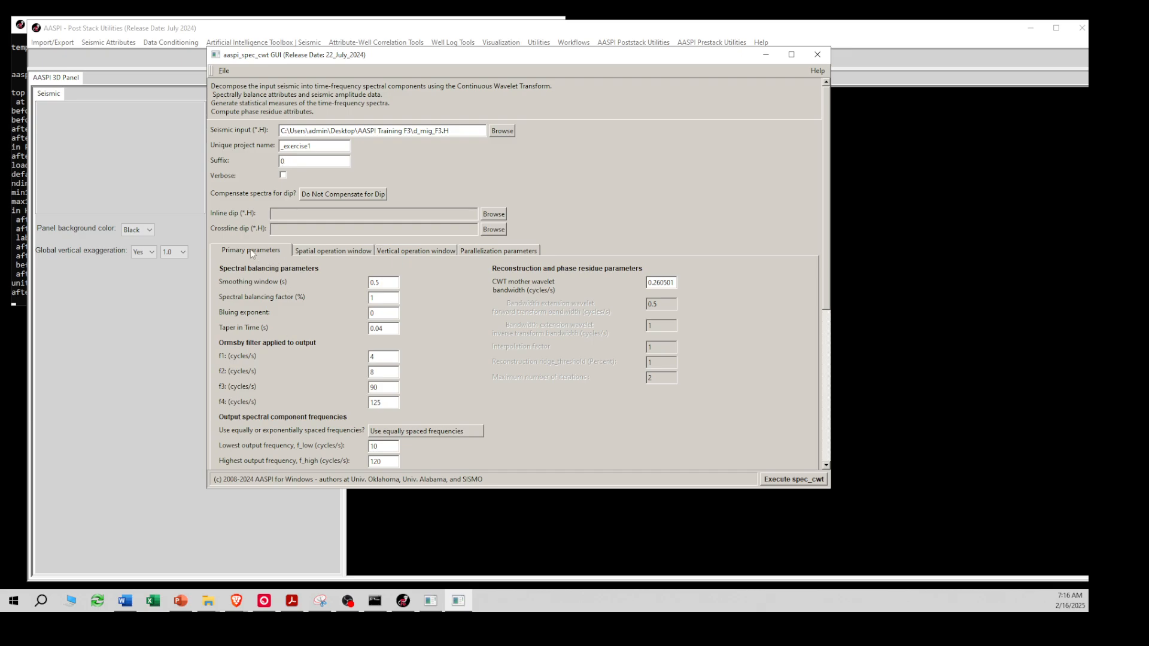
Review the spatial and vertical operation windows, then determine the localhost's maximum processors and set the processors per node to 14
left_click(311, 252)
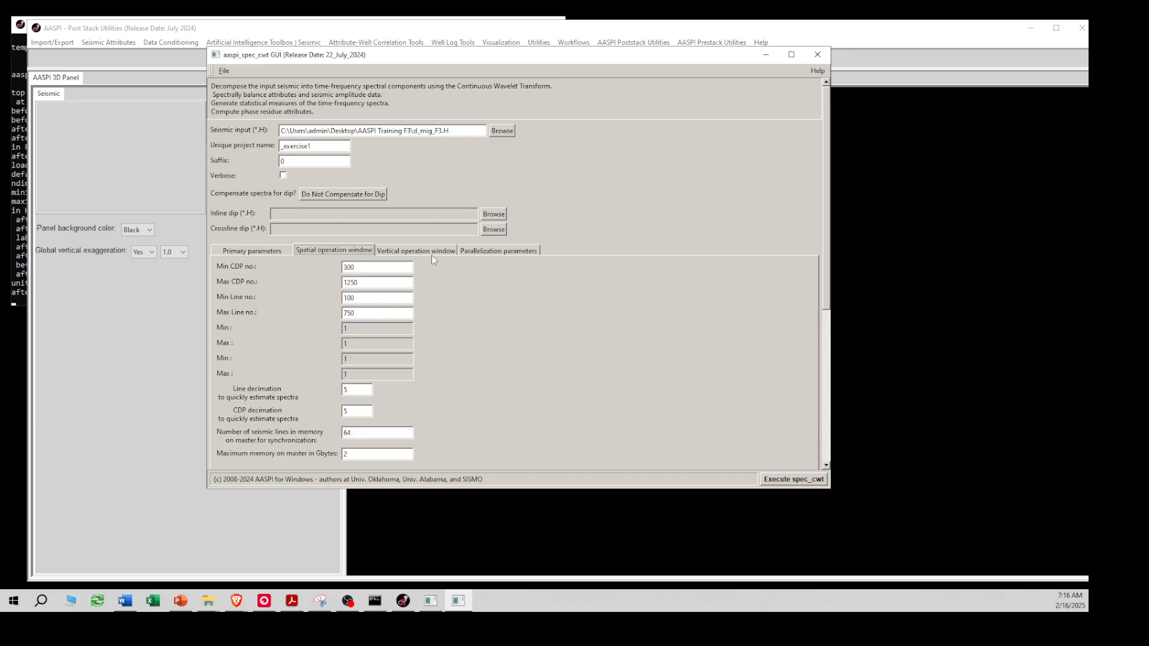
left_click(422, 250)
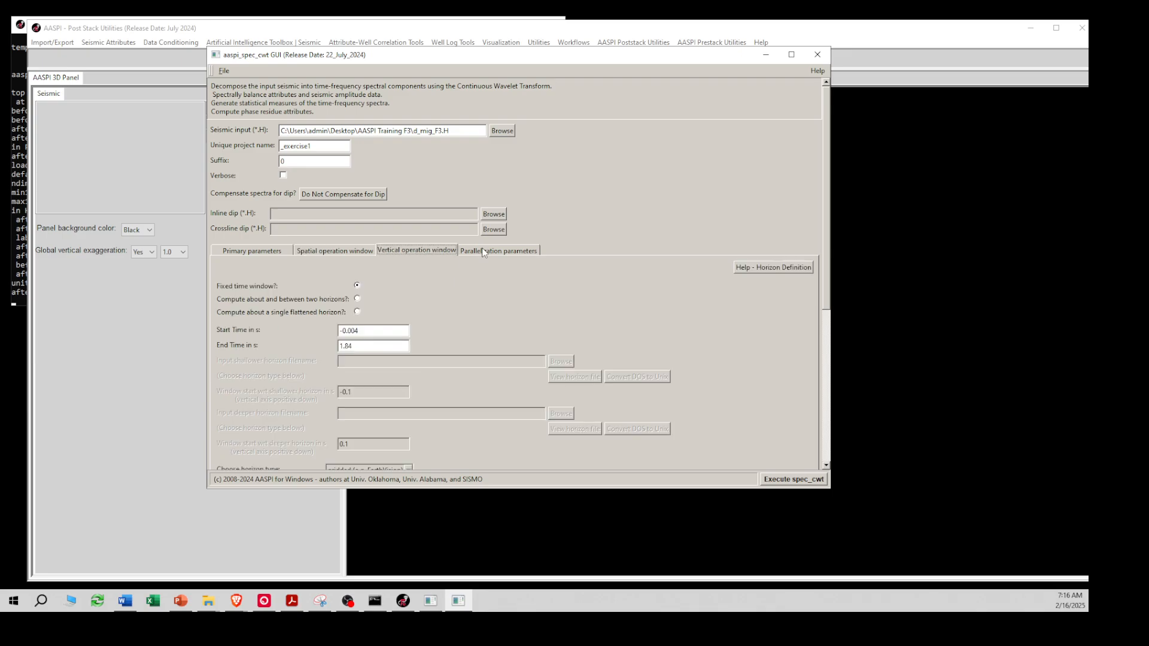
left_click(481, 253)
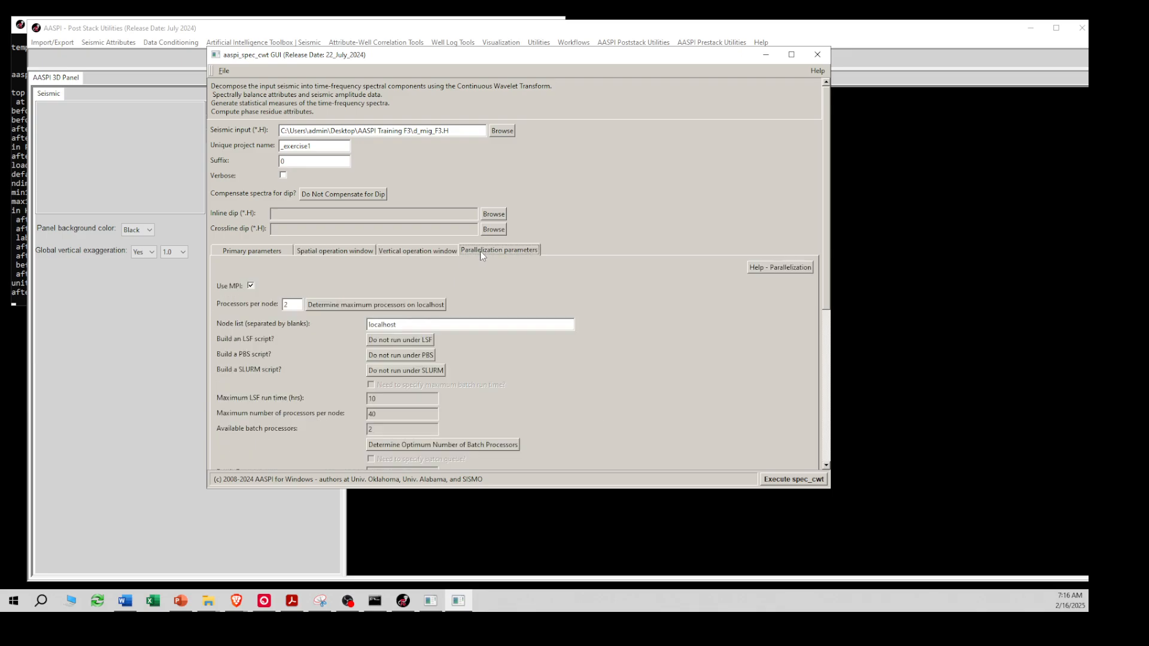
left_click(324, 305)
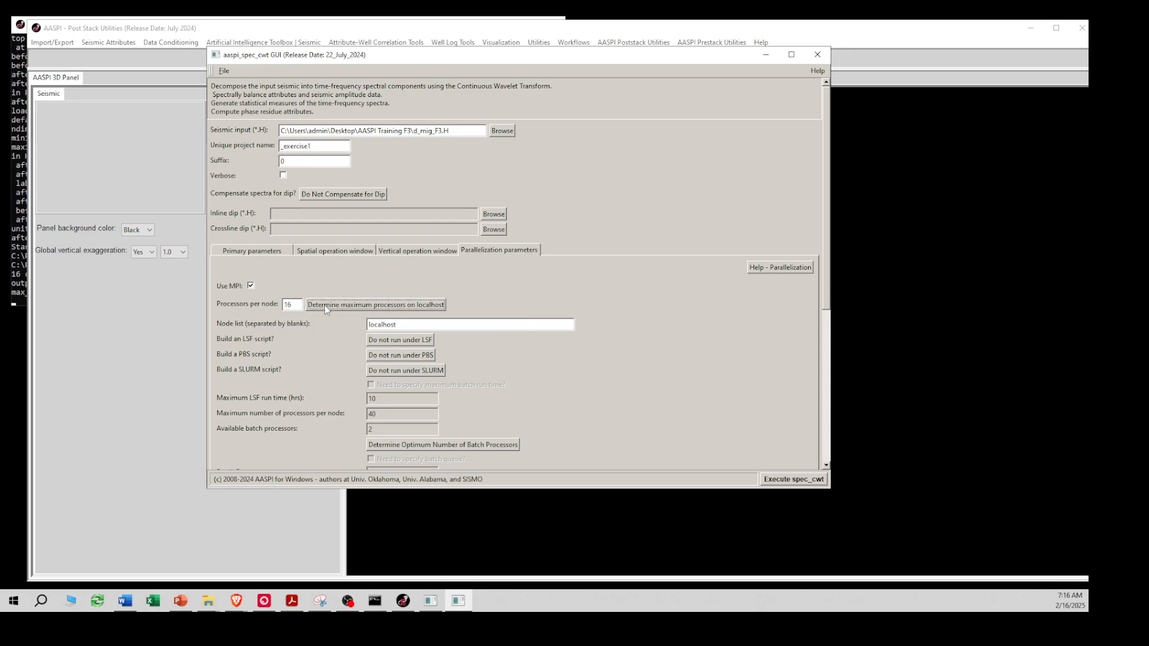
double_click(290, 304)
In the primary parameters, set the highest output frequency to 100 cycles/s and the frequency increment to 10 cycles/s
left_click(258, 254)
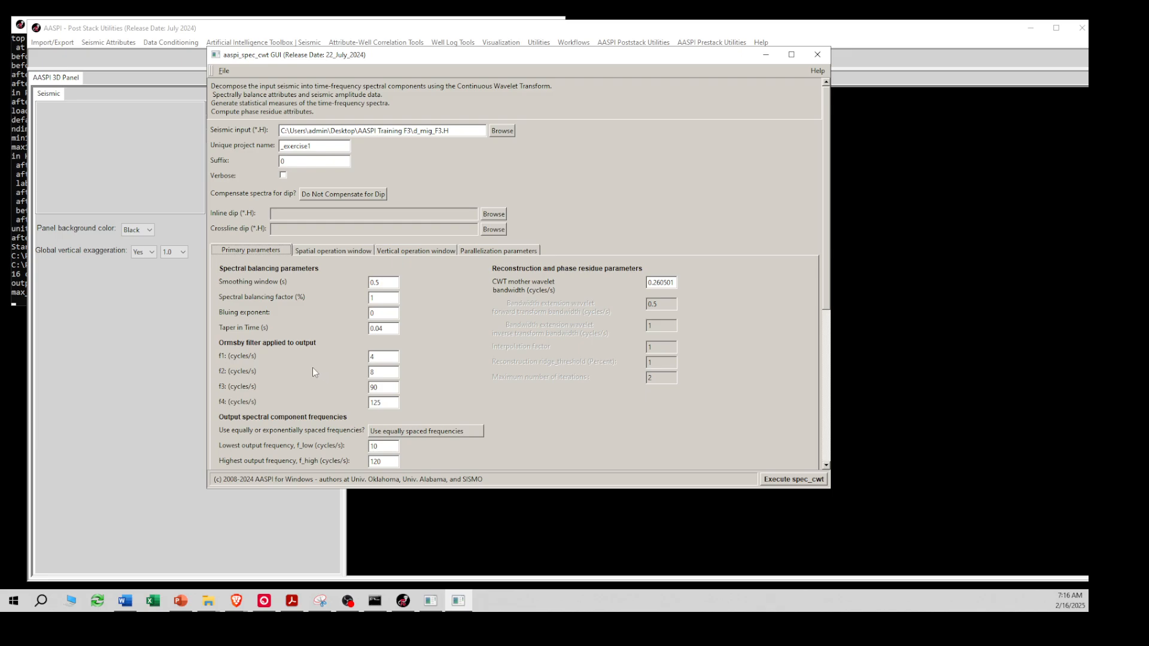
scroll(310, 366, "down", 2)
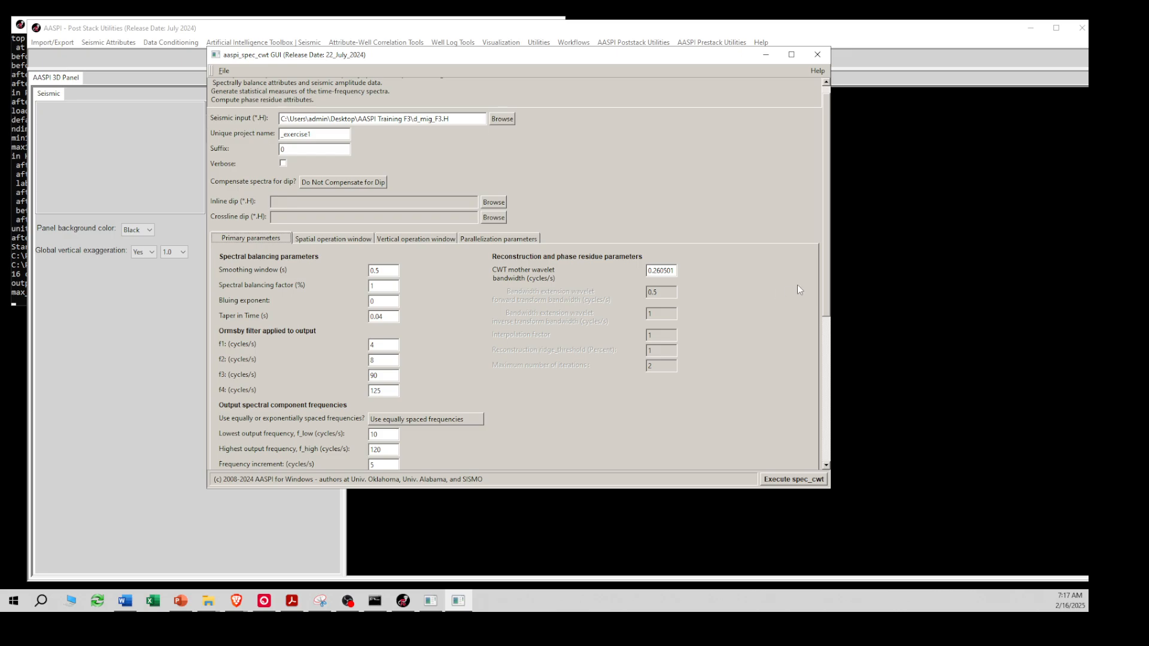
left_click_drag(829, 281, 792, 366)
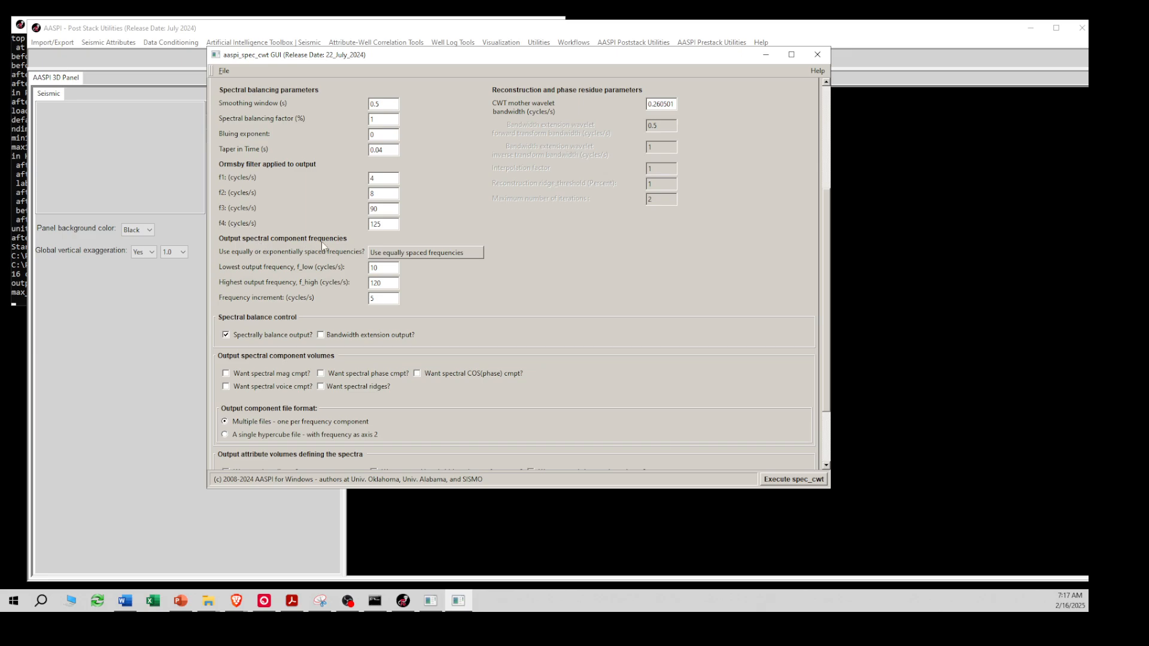
left_click(389, 285)
left_click_drag(389, 285, 339, 287)
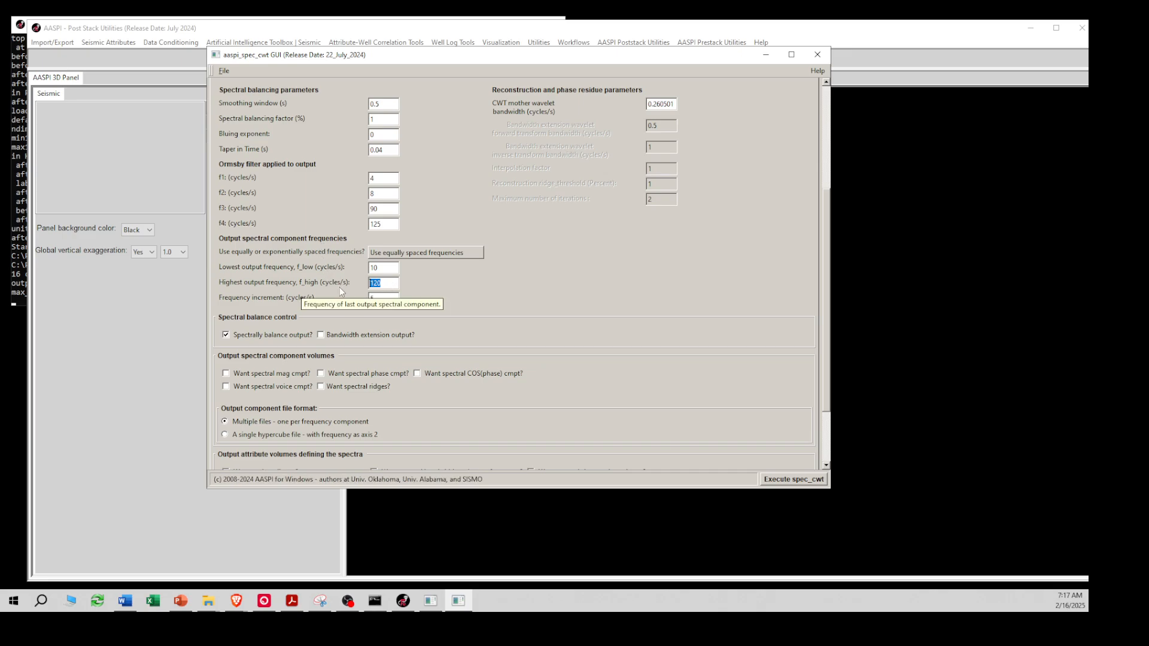
type("1")
left_click_drag(379, 297, 366, 299)
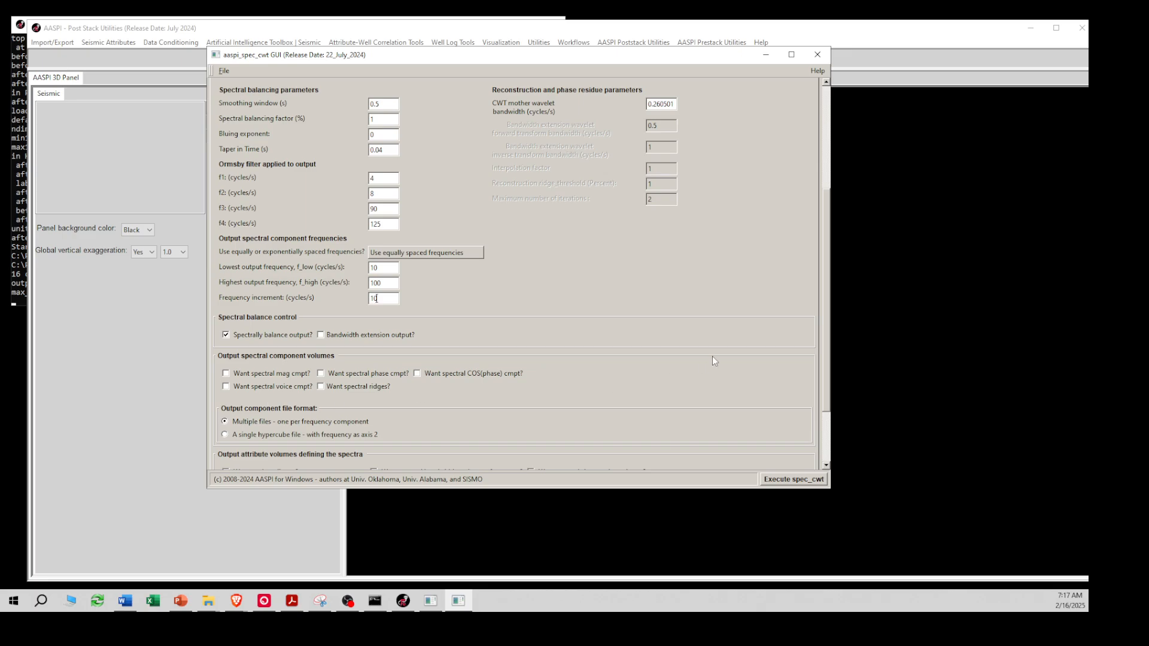
Request the spectral magnitude components plus the excess kurtosis and skewness and the spectral slope and roughness attribute volumes
scroll(819, 379, "down", 3)
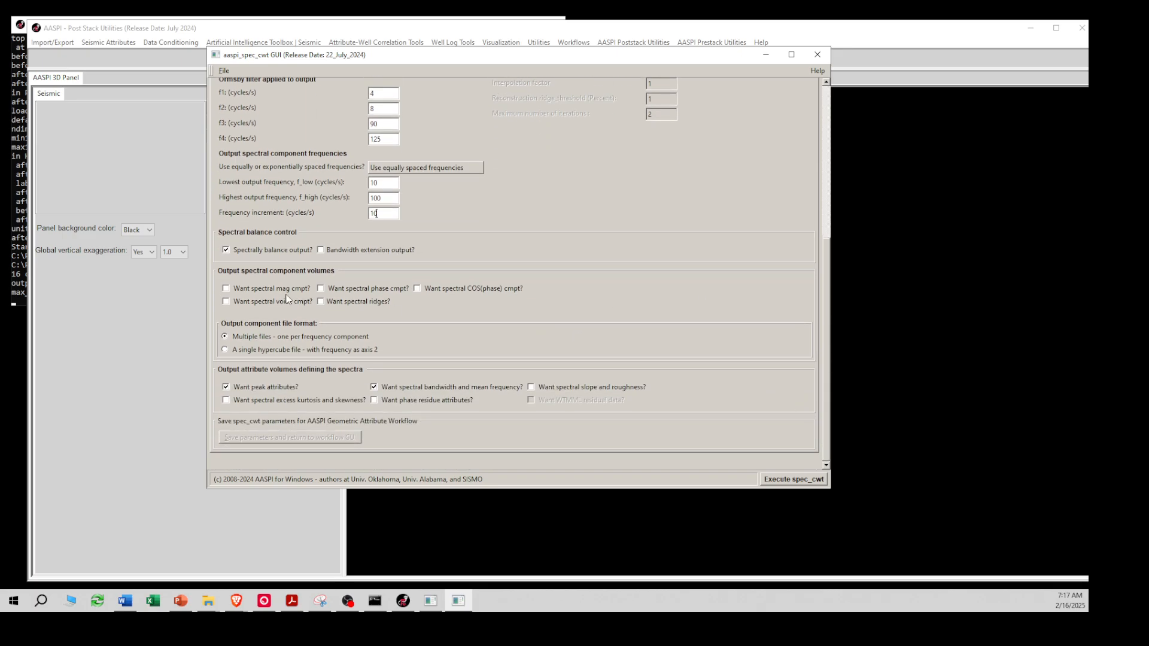
left_click(253, 289)
left_click(226, 401)
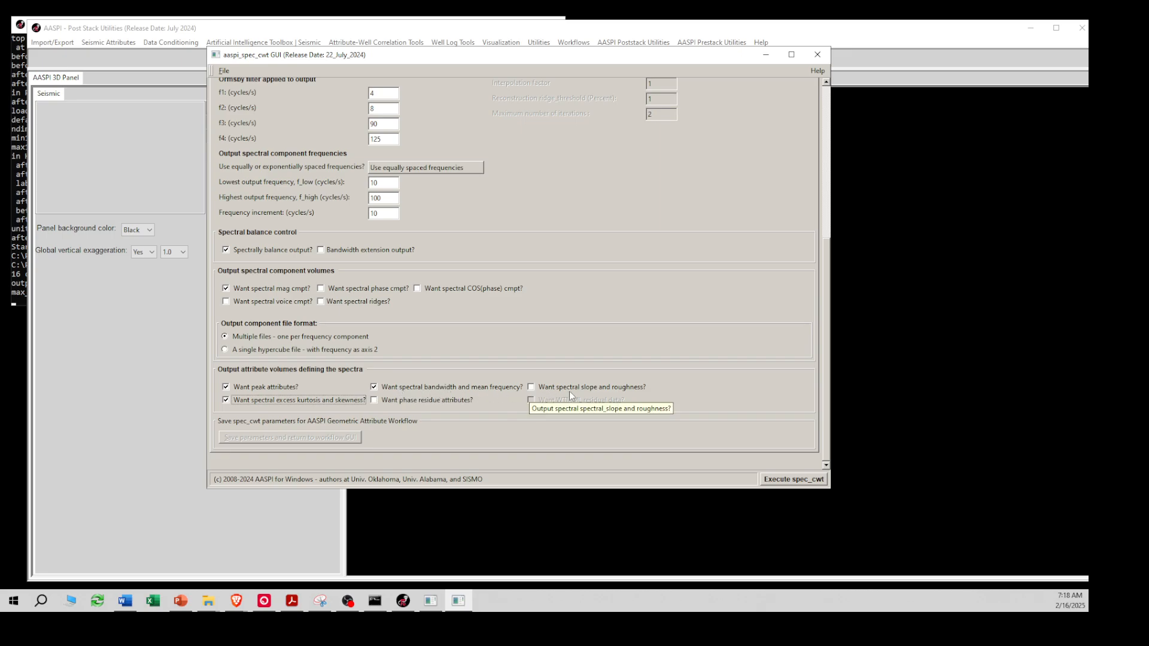
left_click(531, 387)
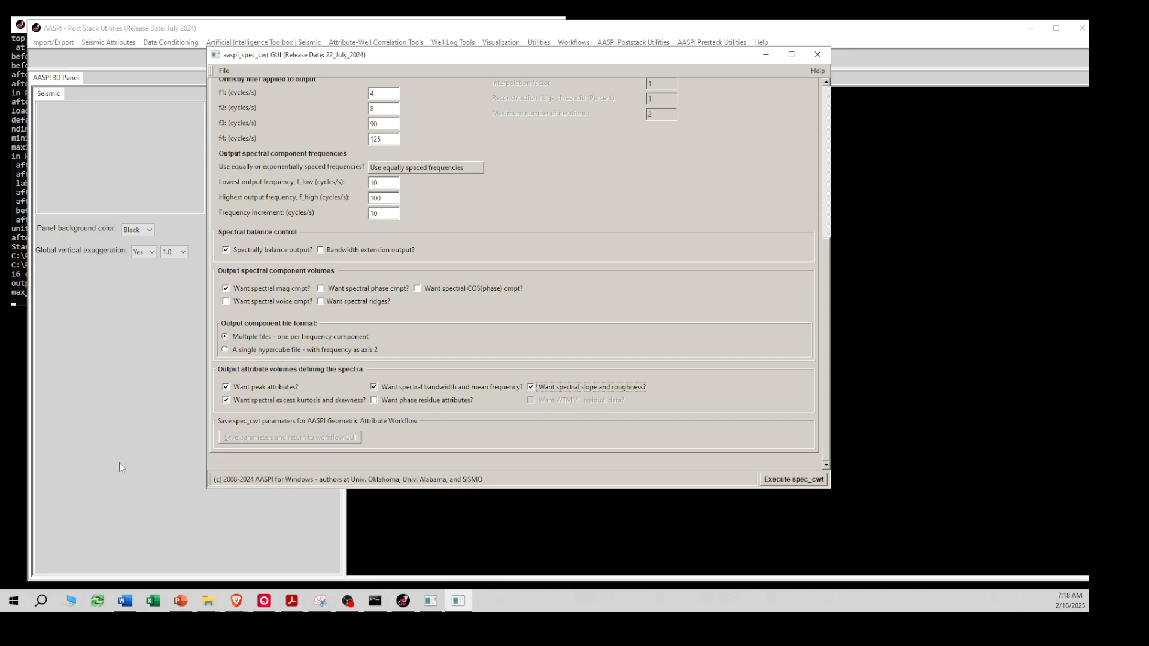
Execute spec_cwt, accept the reduced number of lines in memory, and check the processor and memory details in the console log
left_click(780, 482)
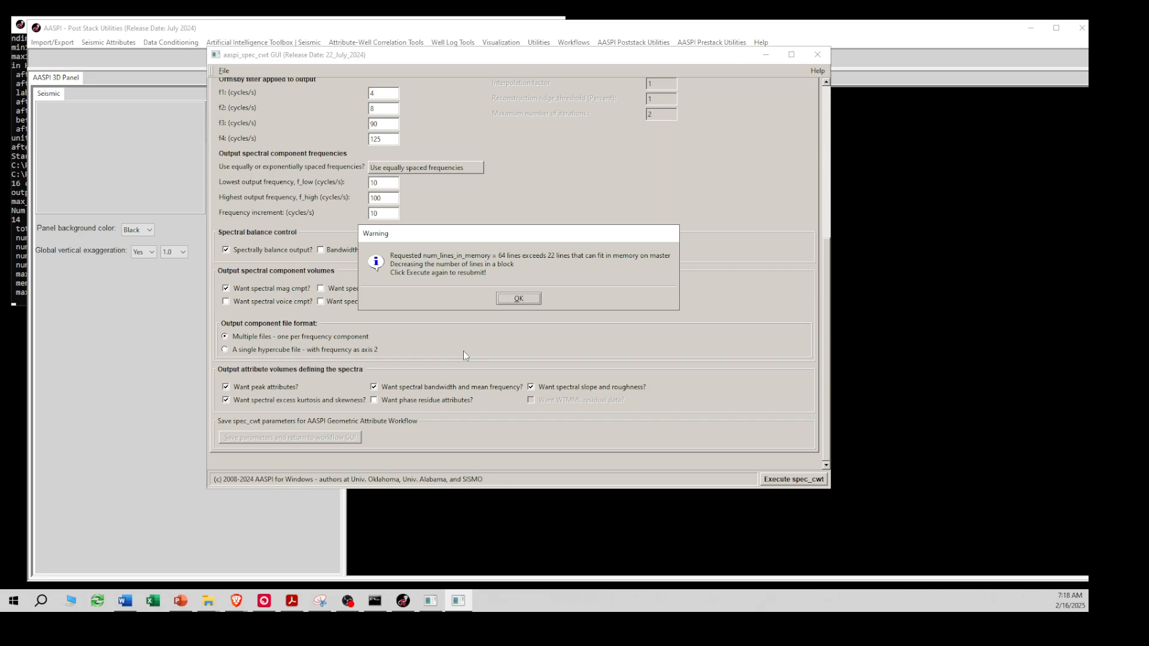
left_click(516, 299)
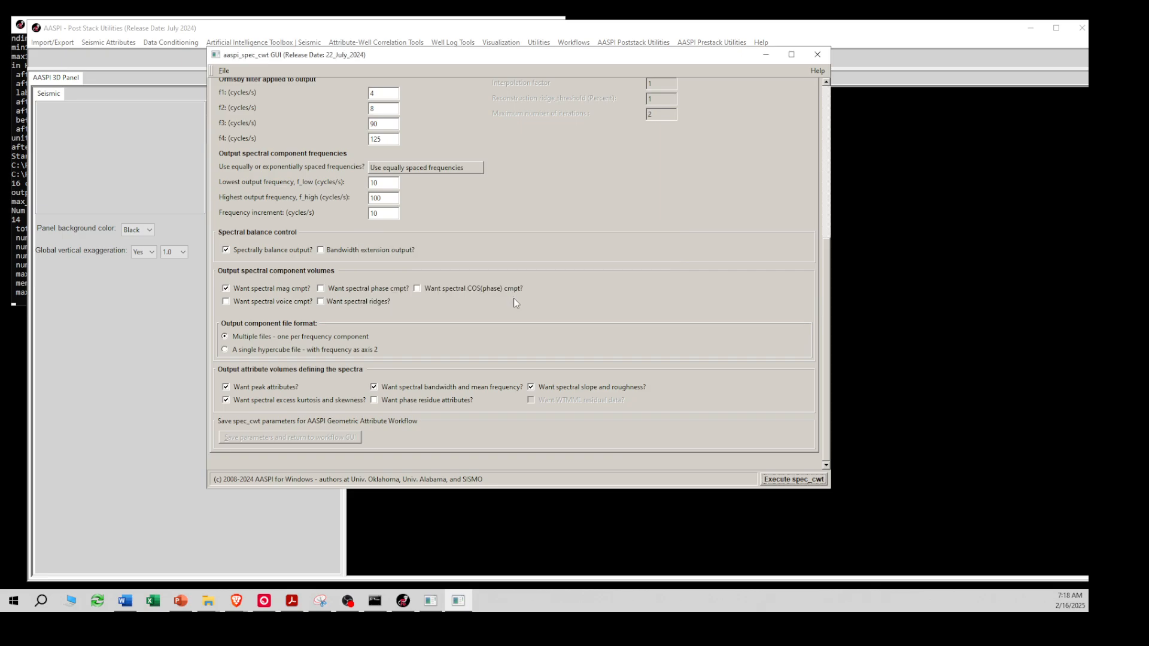
left_click(18, 297)
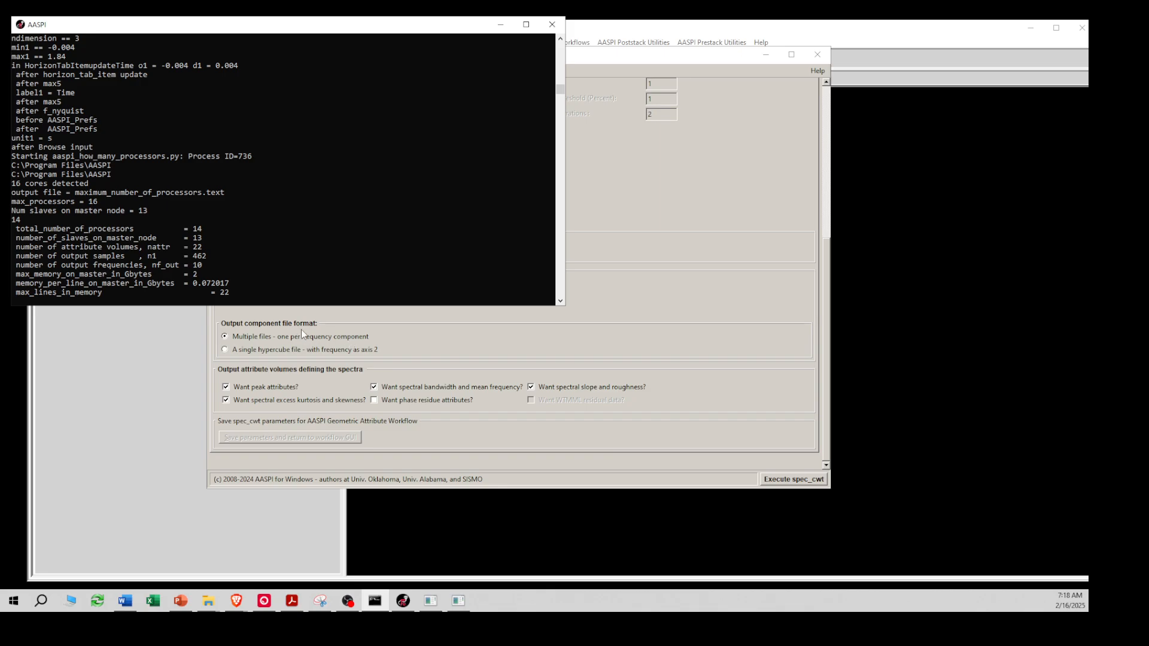
Set the processors per node to 10 in the parallelization parameters, execute spec_cwt again and bring up the console to monitor its progress
left_click(414, 351)
scroll(526, 284, "up", 1)
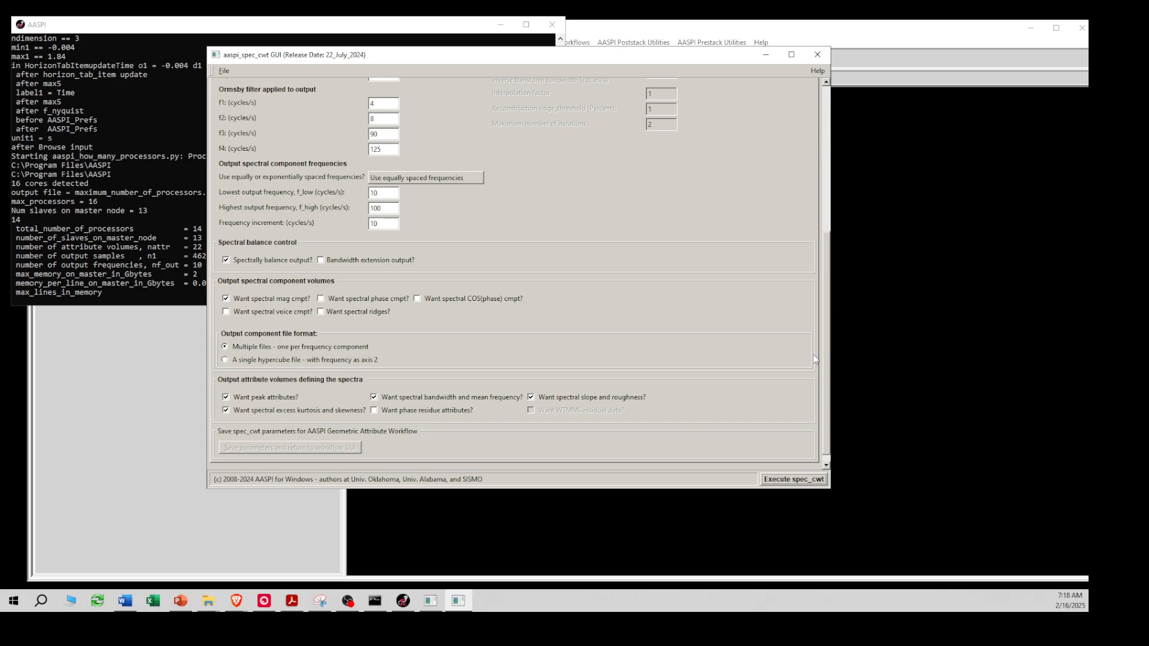
left_click_drag(826, 365, 821, 266)
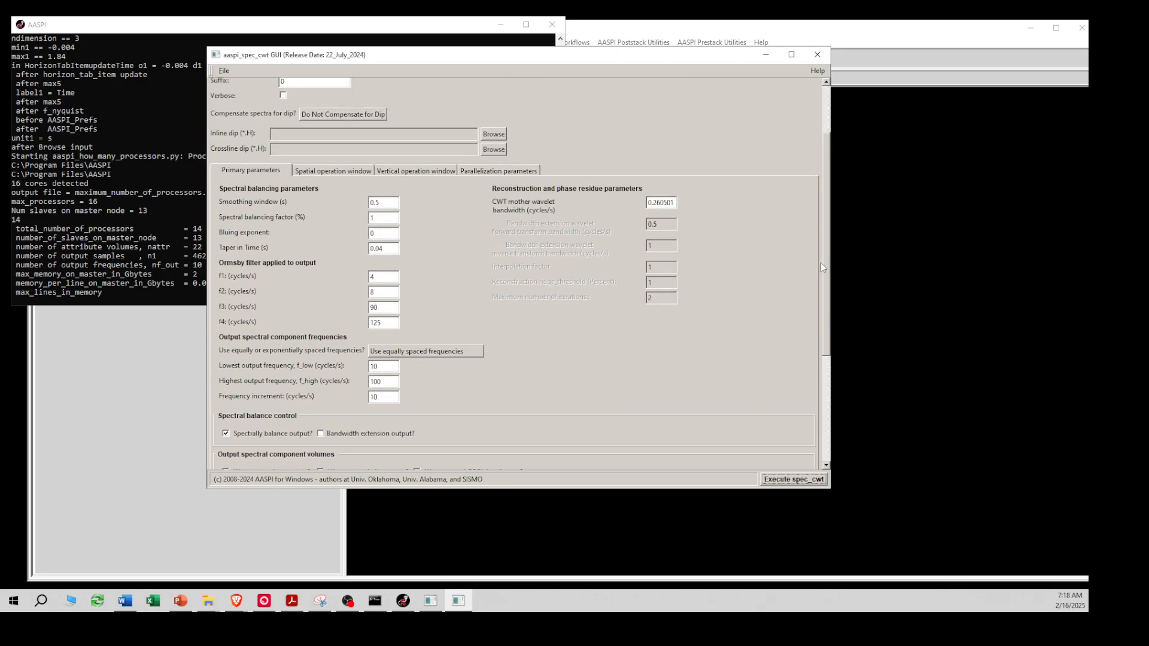
left_click(501, 172)
double_click(292, 226)
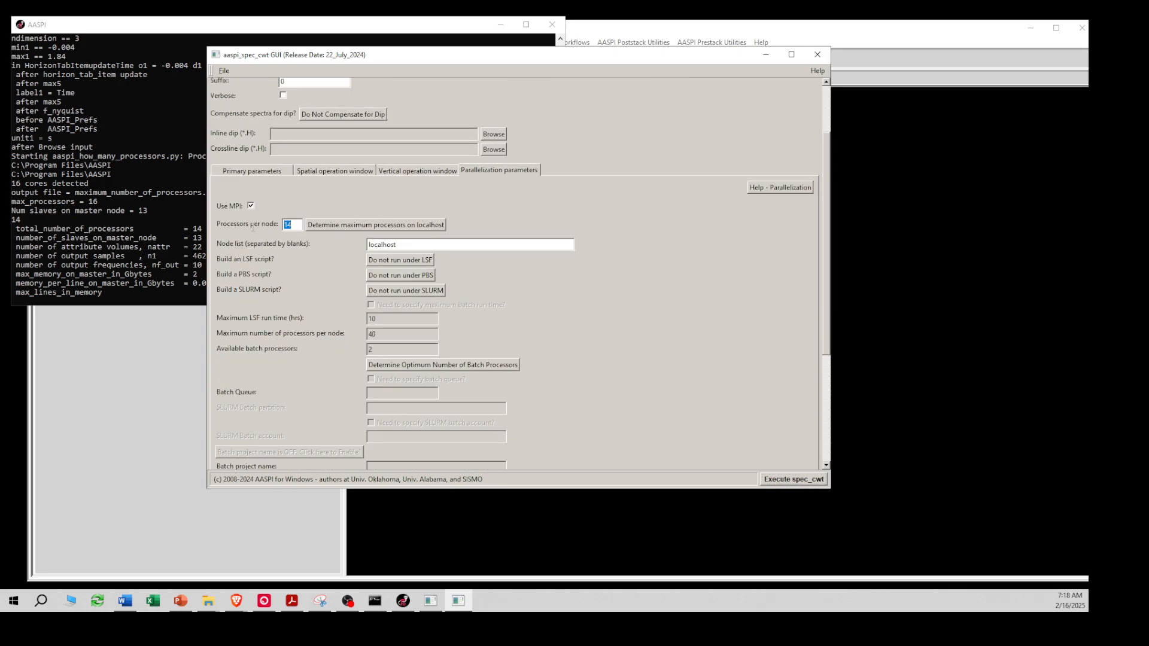
type("10")
left_click(781, 480)
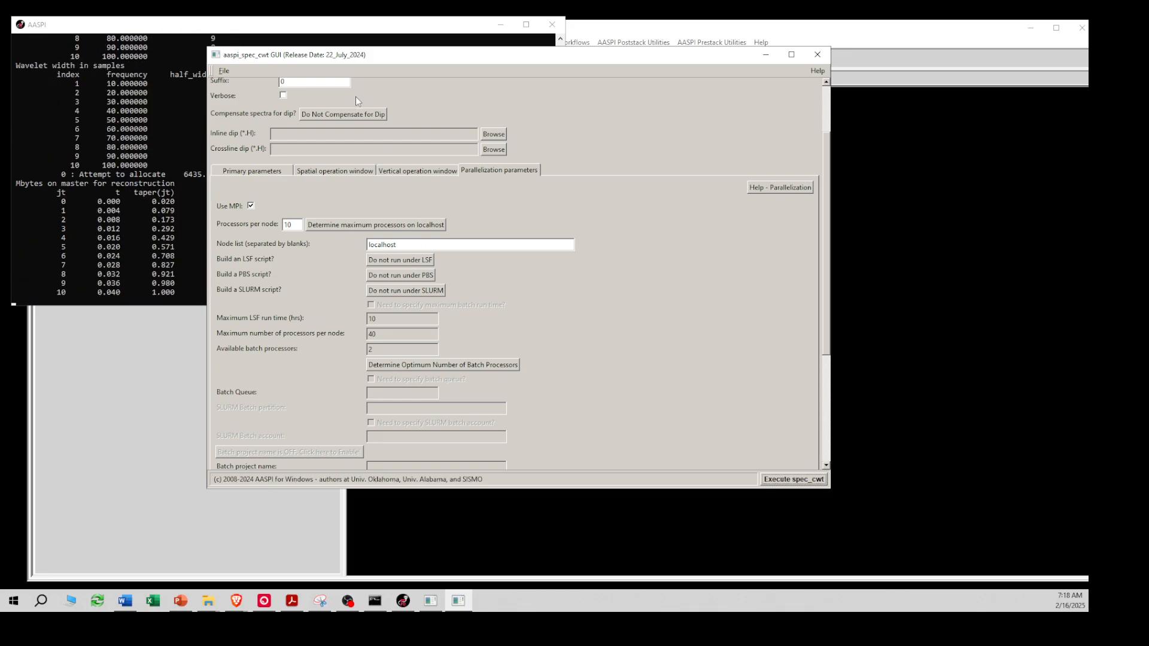
left_click(189, 36)
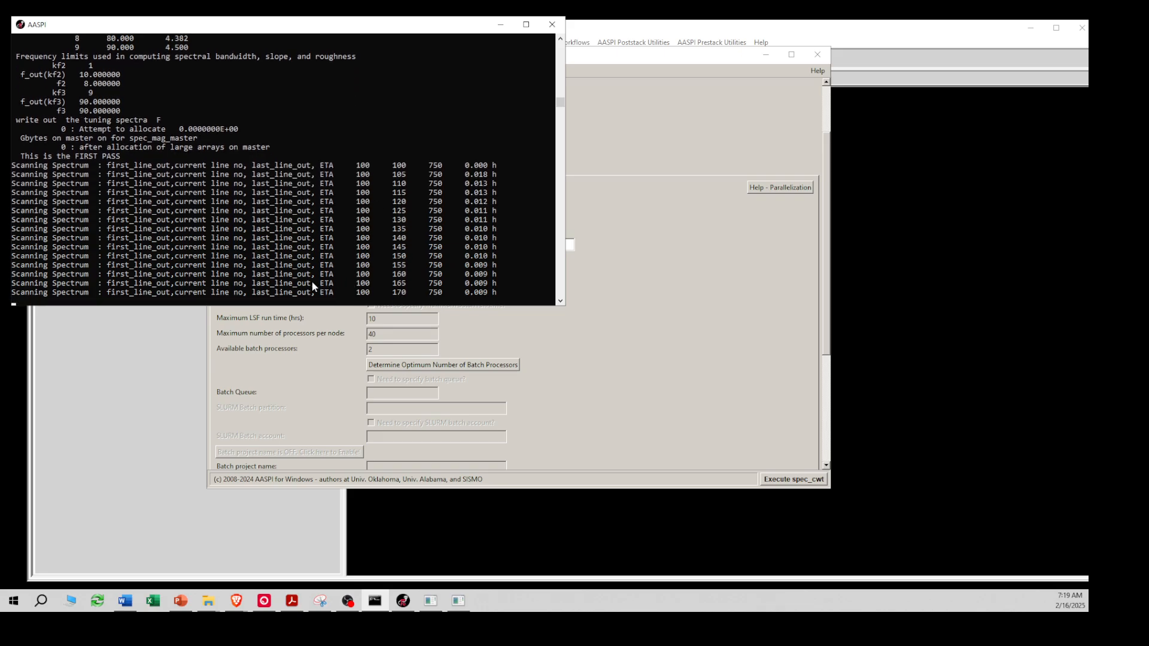